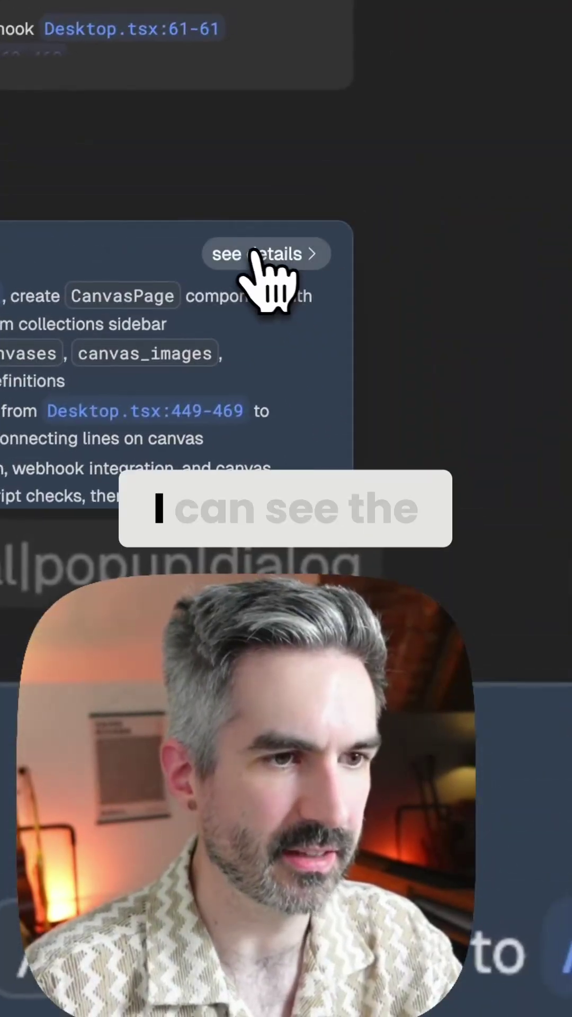
# - Expand the Plan Overview card to show Devin's full suggested canvas plan
pyautogui.click(266, 267)
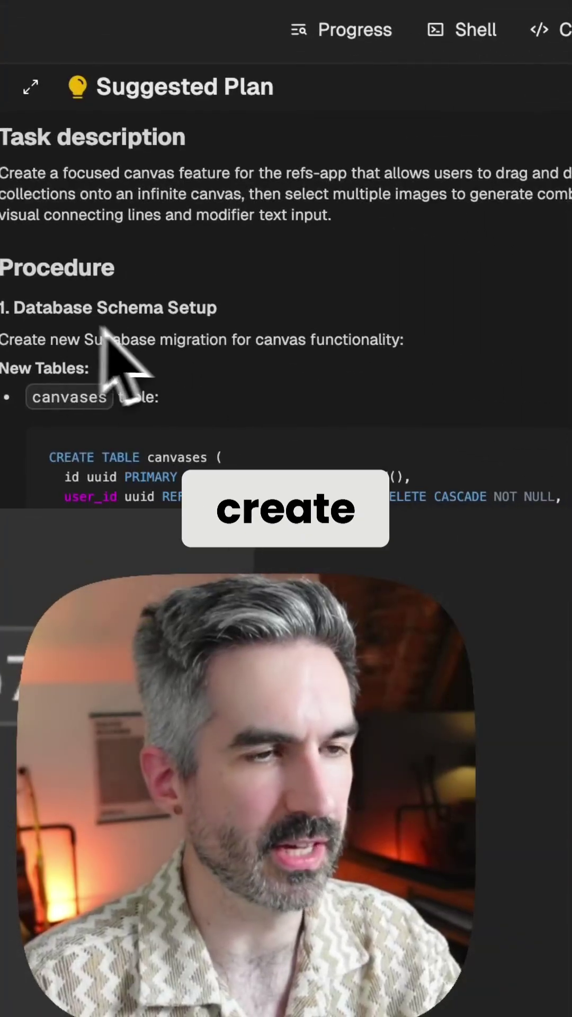
pyautogui.scroll(-5, 194, 341)
pyautogui.scroll(-5, 216, 342)
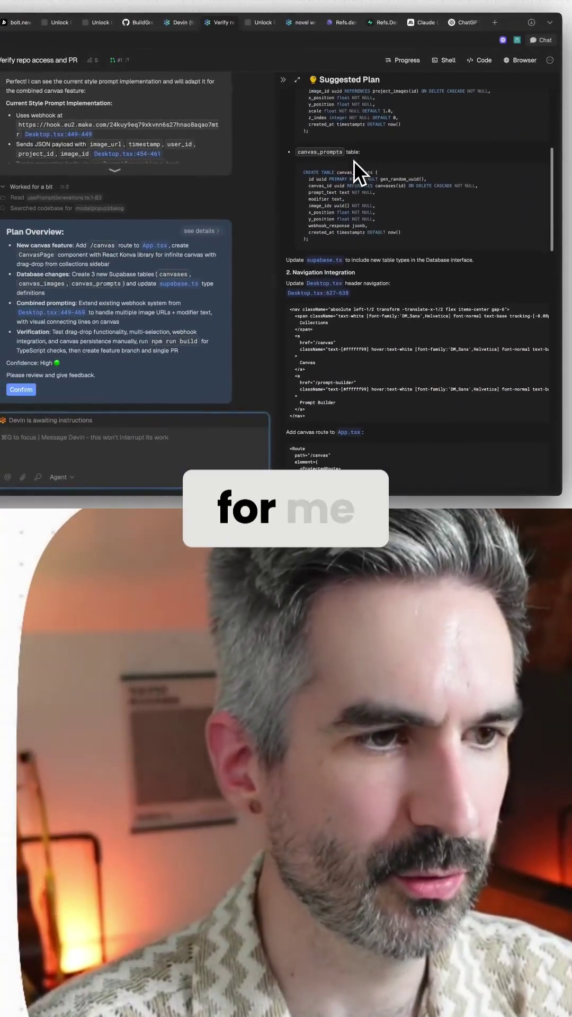
pyautogui.scroll(-1, 350, 239)
pyautogui.scroll(-1, 346, 243)
pyautogui.scroll(-2, 337, 233)
pyautogui.scroll(-1, 327, 204)
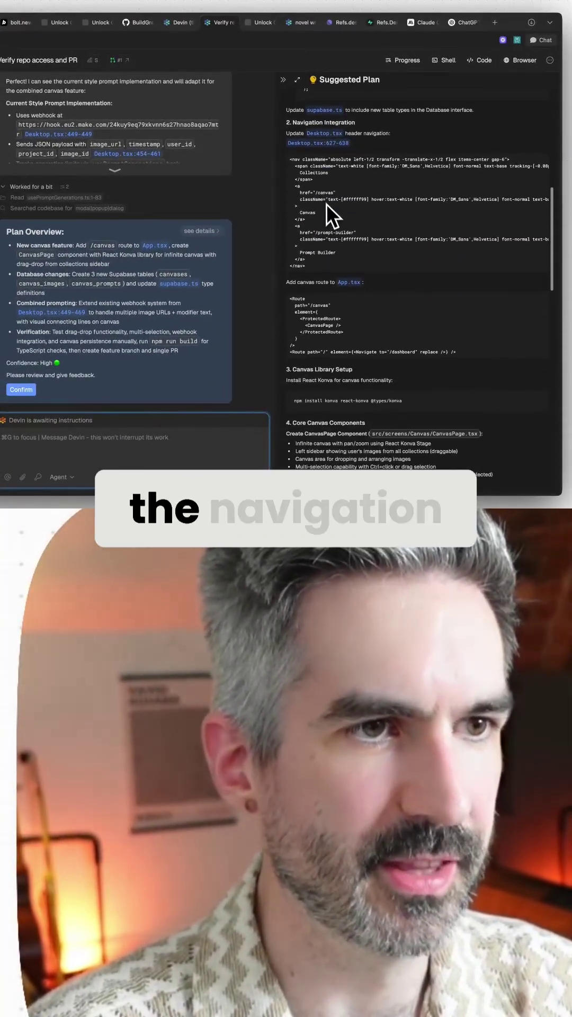
pyautogui.scroll(-2, 349, 159)
pyautogui.scroll(-2, 347, 164)
pyautogui.scroll(-2, 349, 166)
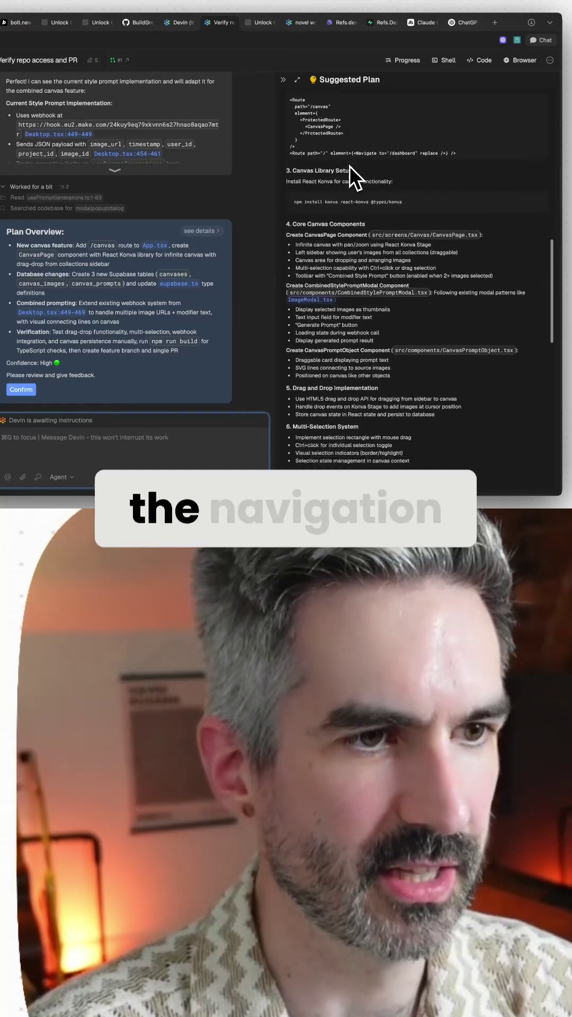
pyautogui.scroll(-2, 349, 165)
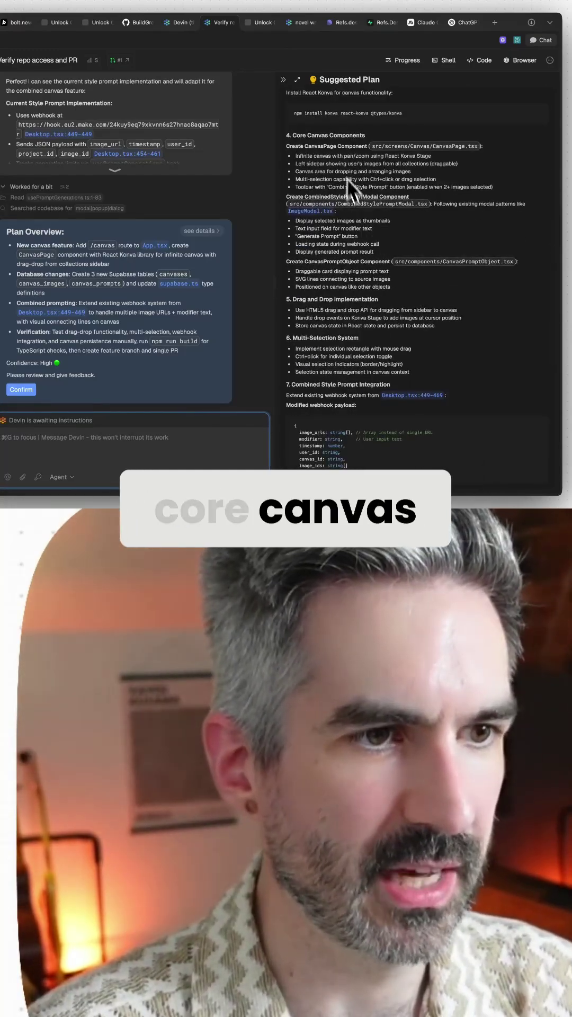
pyautogui.scroll(-2, 350, 191)
pyautogui.scroll(-4, 353, 207)
pyautogui.scroll(-3, 350, 209)
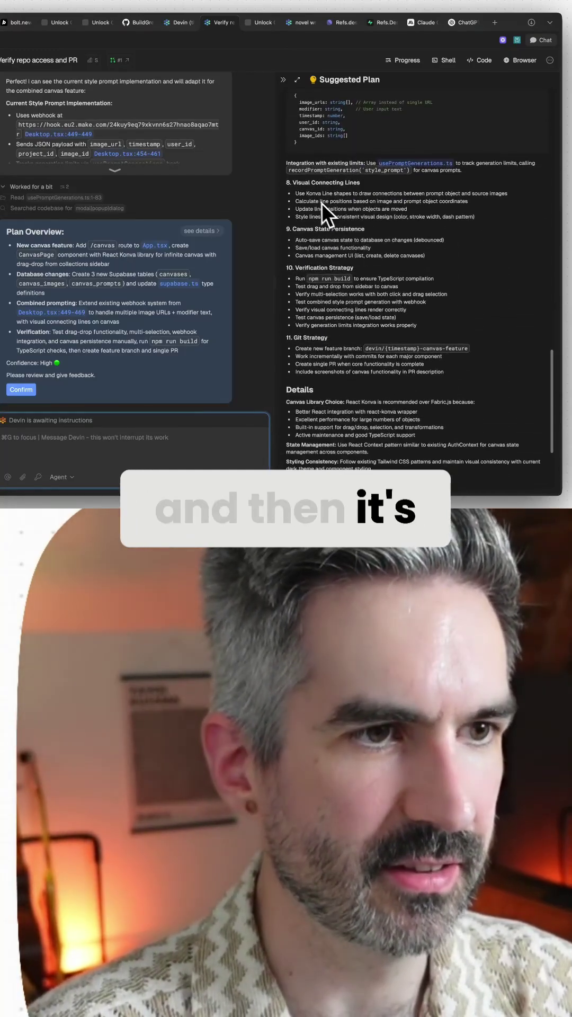
pyautogui.scroll(1, 314, 197)
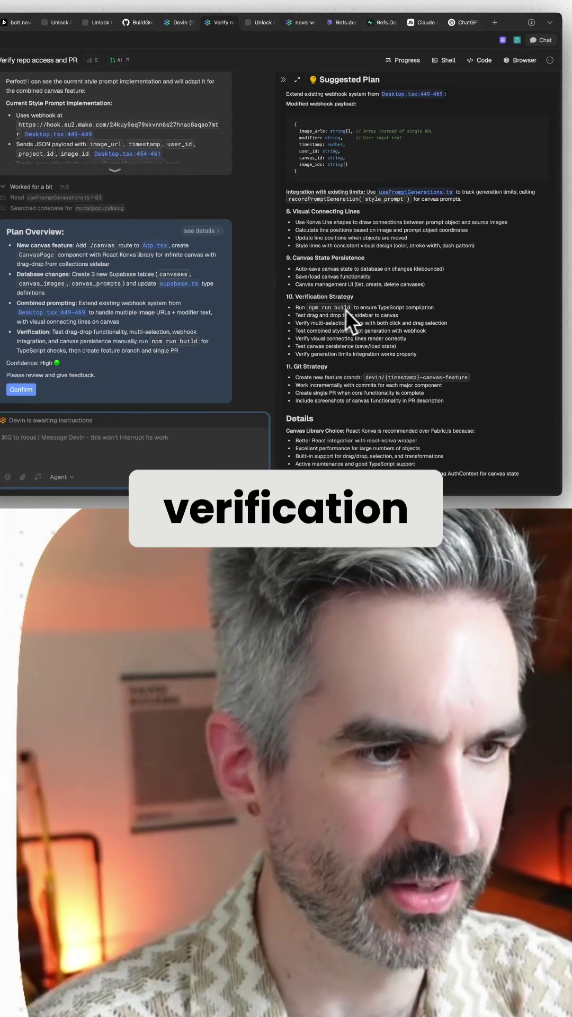
pyautogui.scroll(-1, 352, 318)
pyautogui.scroll(-1, 340, 321)
pyautogui.scroll(-2, 354, 303)
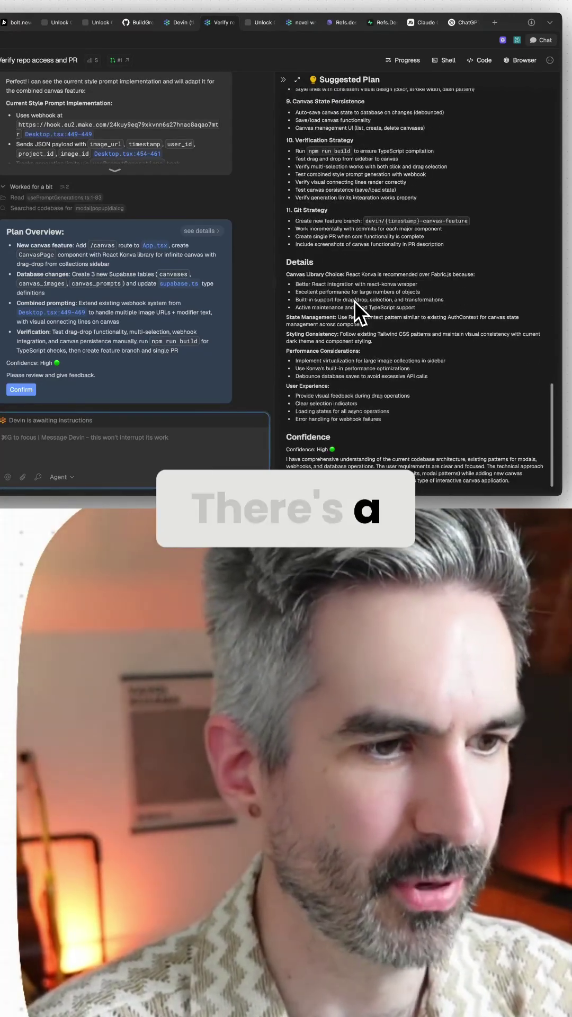
pyautogui.scroll(5, 421, 398)
pyautogui.scroll(5, 403, 392)
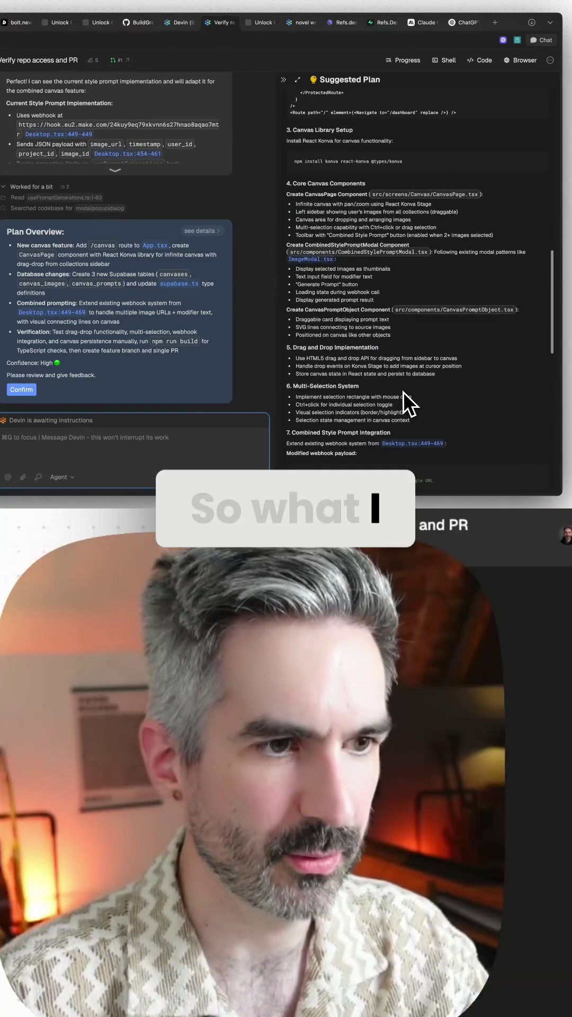
pyautogui.scroll(1, 338, 325)
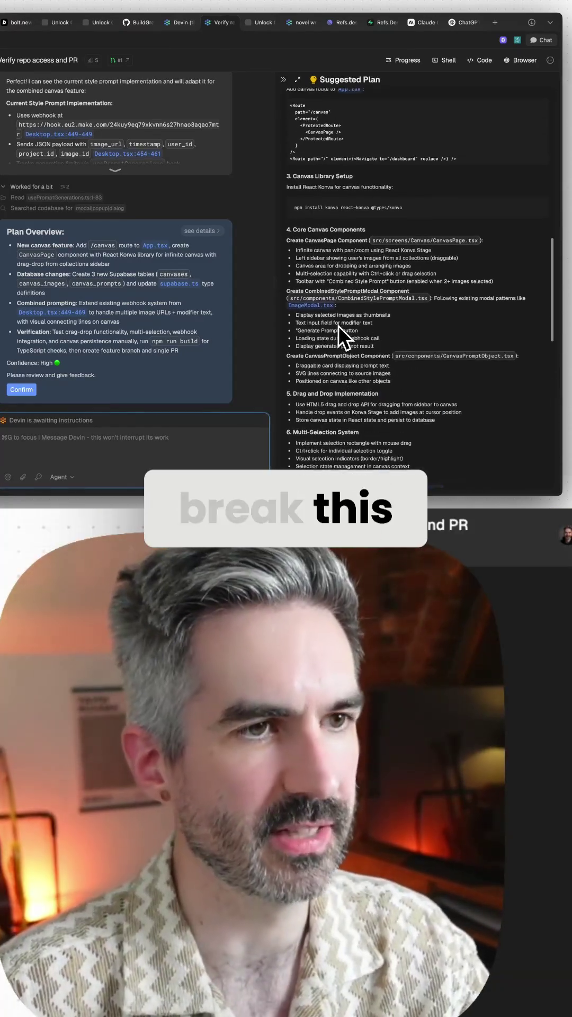
pyautogui.scroll(1, 338, 325)
pyautogui.scroll(-2, 338, 325)
pyautogui.scroll(-1, 341, 326)
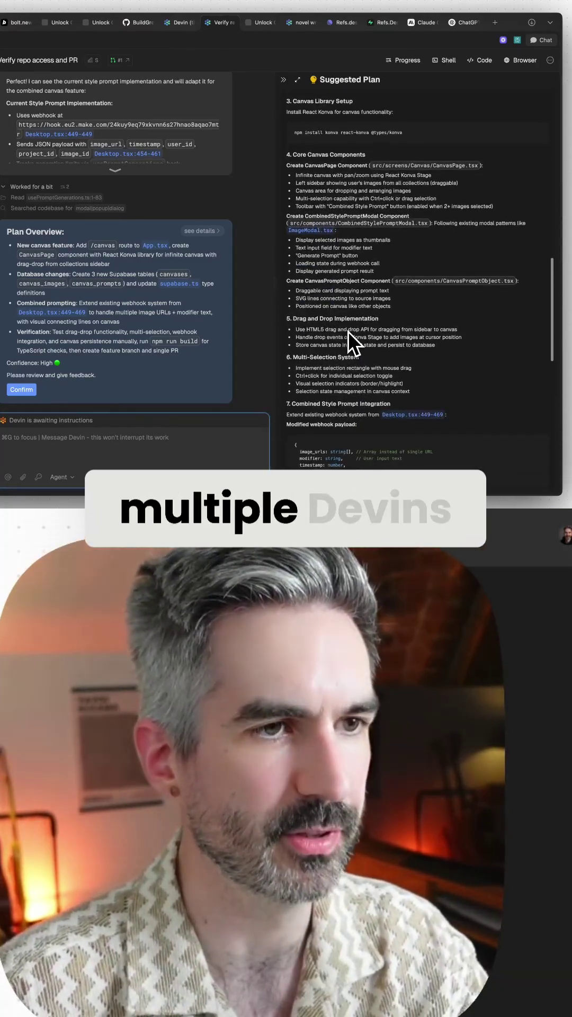
pyautogui.scroll(-2, 353, 332)
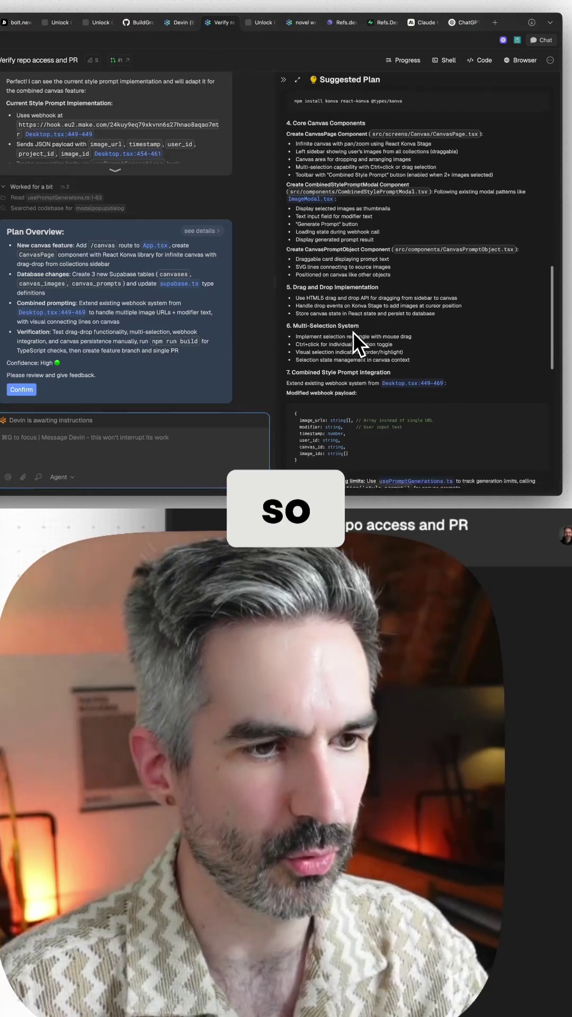
pyautogui.scroll(-2, 354, 331)
pyautogui.scroll(-2, 353, 331)
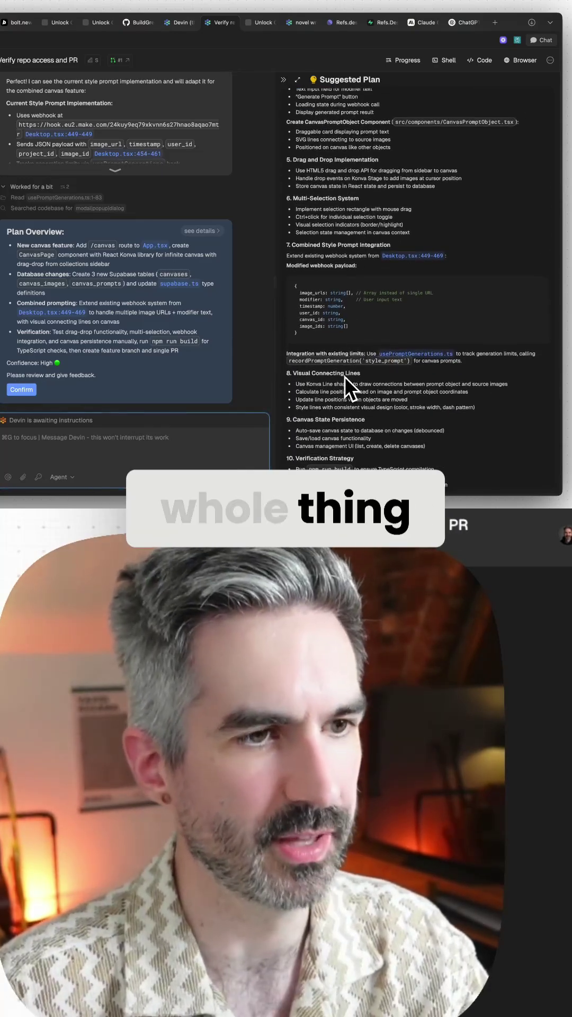
pyautogui.scroll(-4, 344, 376)
pyautogui.scroll(-3, 357, 370)
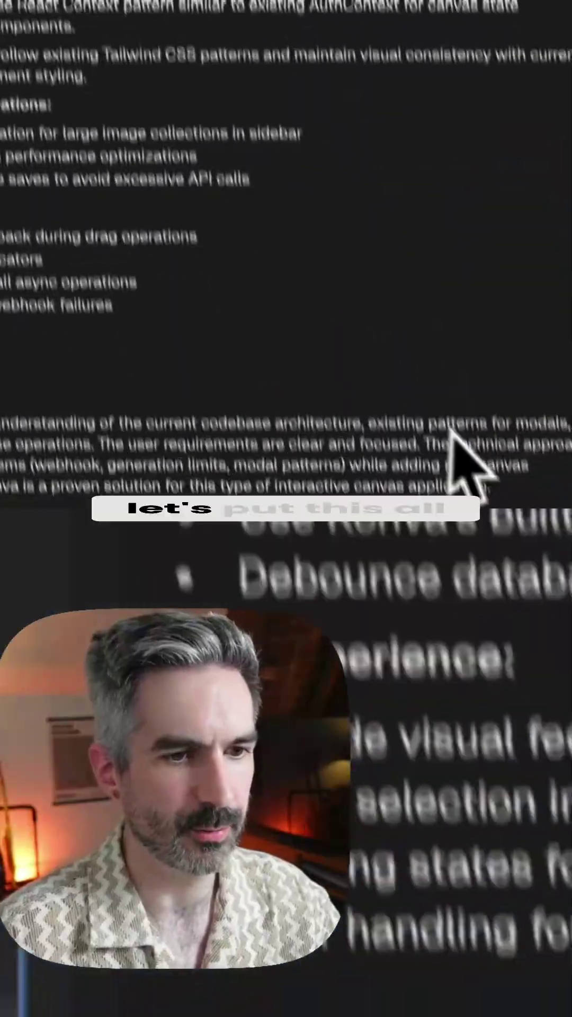
pyautogui.moveTo(451, 434)
pyautogui.mouseDown()
pyautogui.moveTo(85, 326)
pyautogui.moveTo(51, 211)
pyautogui.moveTo(34, 267)
pyautogui.mouseUp()
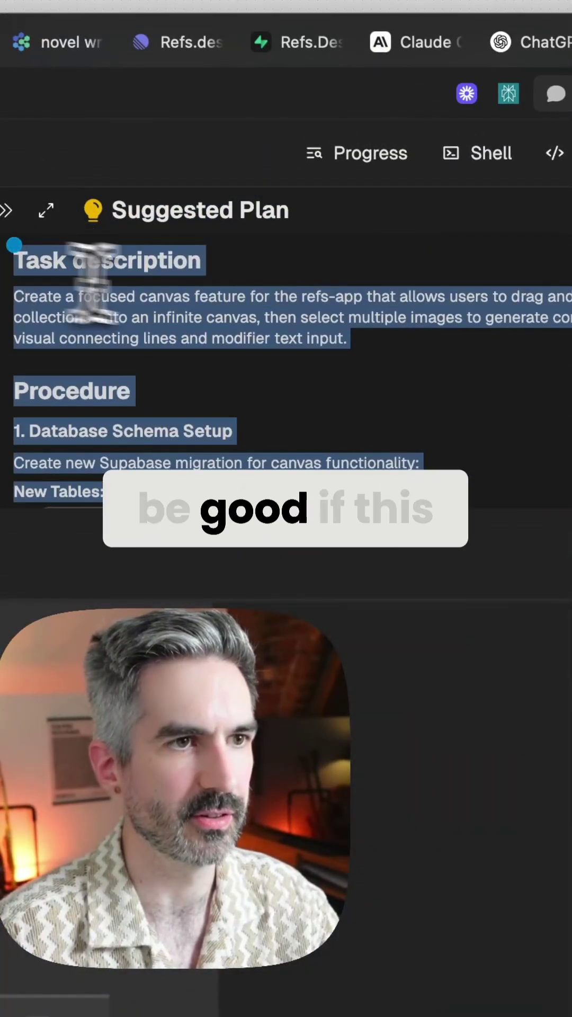
# - Clear the selection after copying Devin's suggested plan text
pyautogui.click(275, 304)
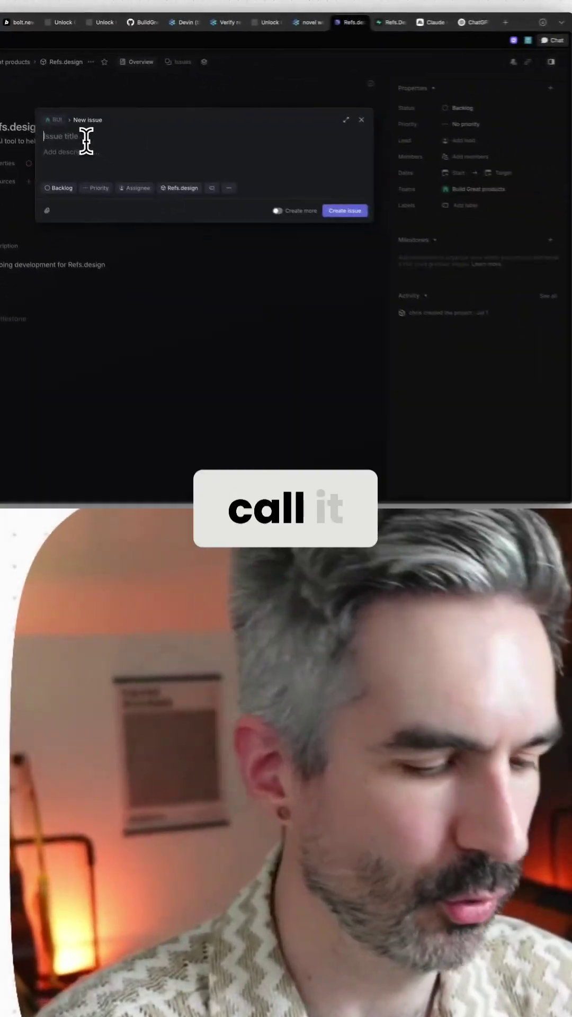
pyautogui.write('Canvas feature MVP')
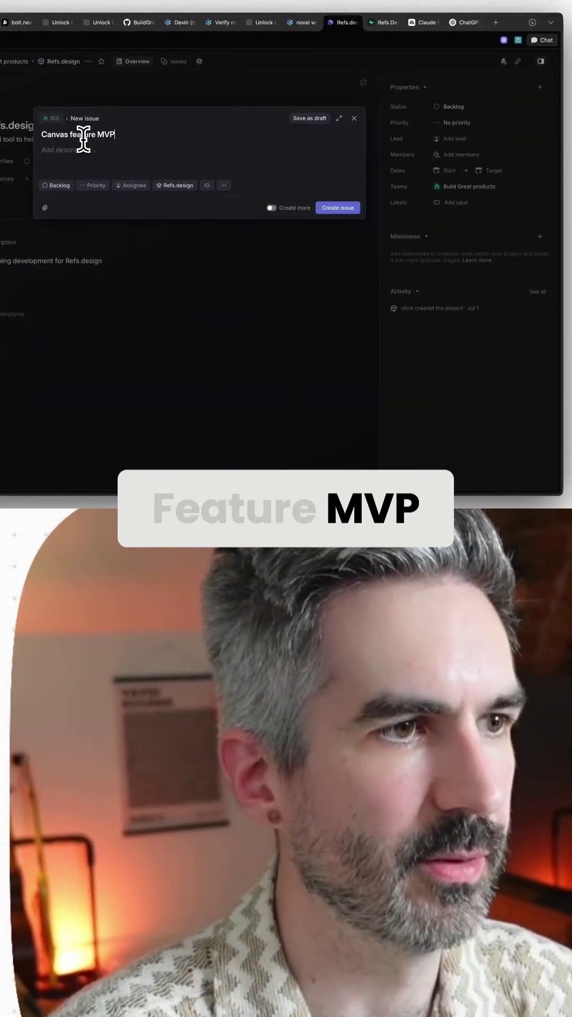
# - Paste Devin's copied plan into the 'Canvas feature MVP' issue description
pyautogui.hotkey('ctrl', 'v')
pyautogui.scroll(-10, 132, 238)
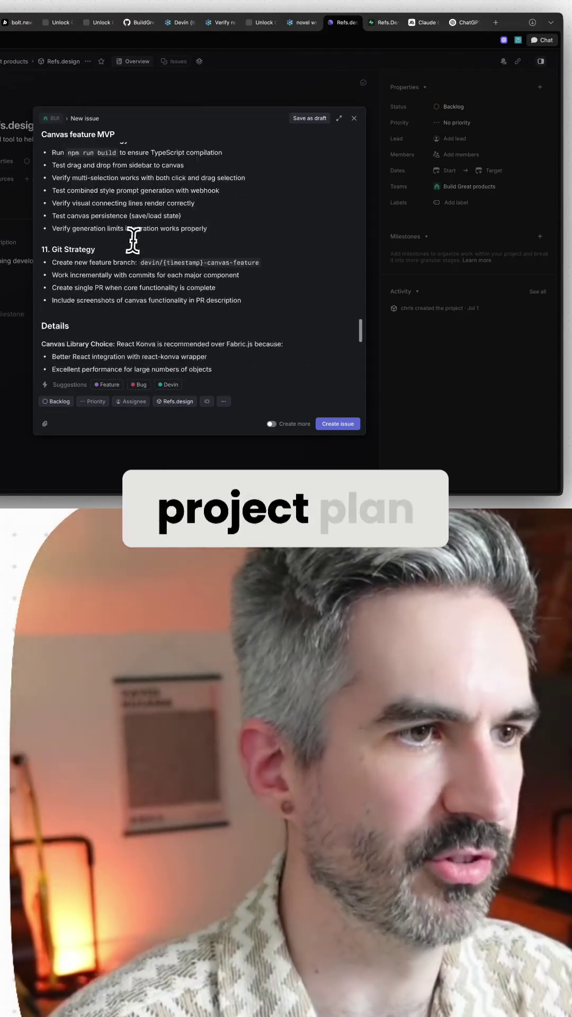
pyautogui.scroll(5, 133, 238)
pyautogui.scroll(5, 143, 215)
pyautogui.scroll(5, 143, 215)
pyautogui.scroll(5, 145, 213)
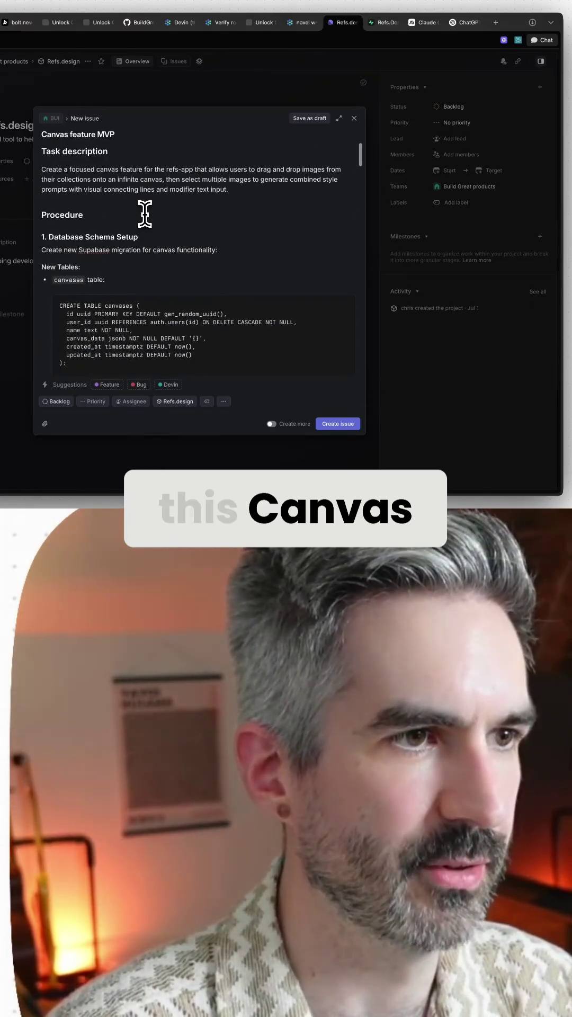
pyautogui.scroll(-10, 171, 205)
pyautogui.scroll(-10, 209, 267)
pyautogui.scroll(-2, 206, 254)
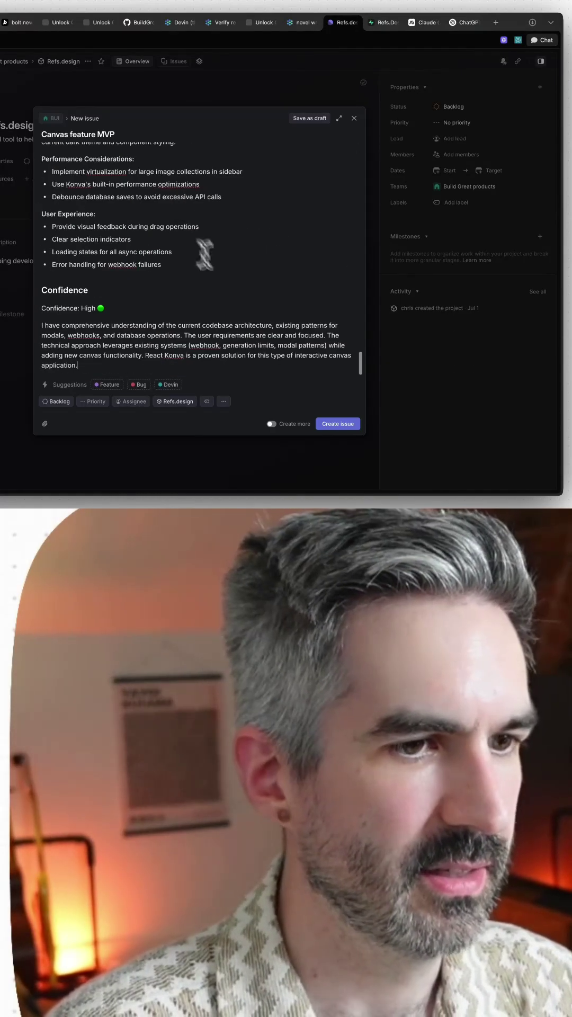
# - Set the issue priority to Urgent, create it, and open issue BUI-5
pyautogui.click(97, 401)
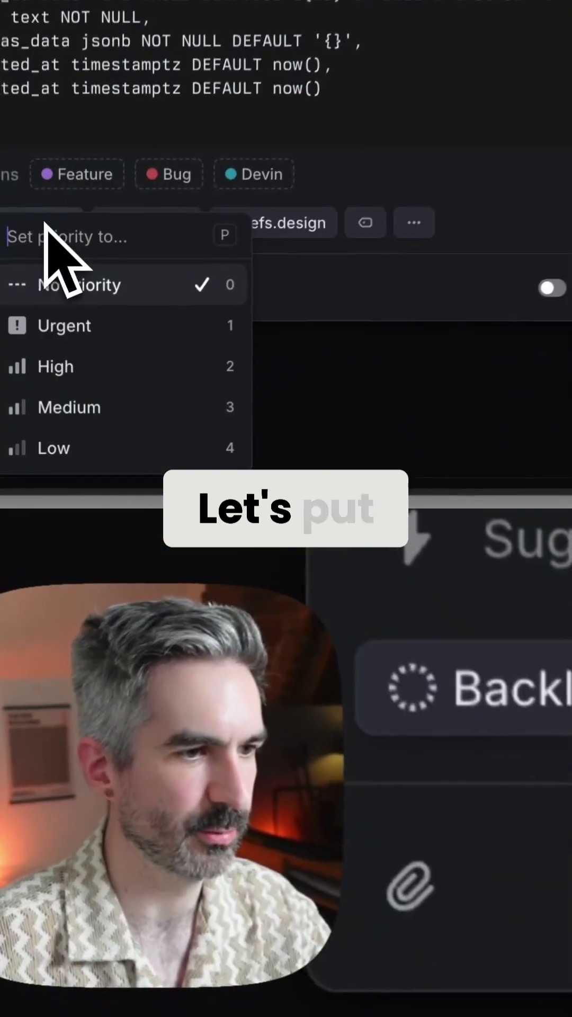
pyautogui.click(109, 326)
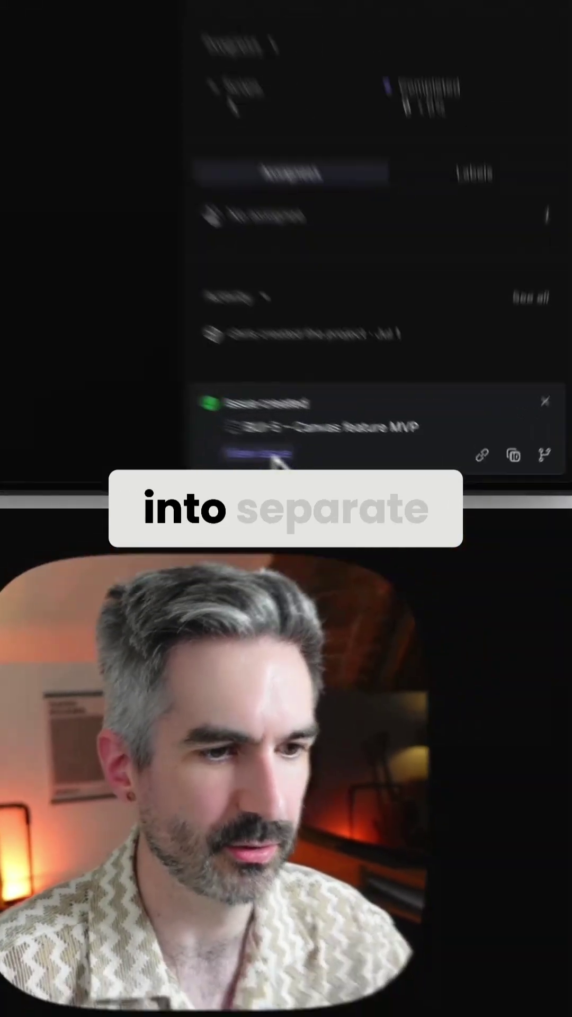
pyautogui.click(398, 467)
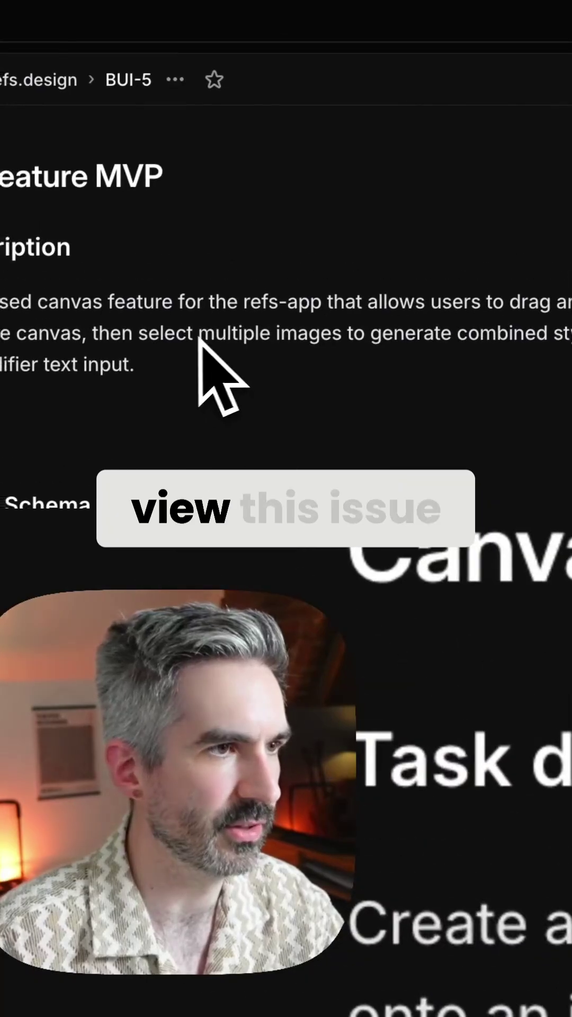
pyautogui.scroll(-10, 183, 341)
pyautogui.scroll(-10, 151, 198)
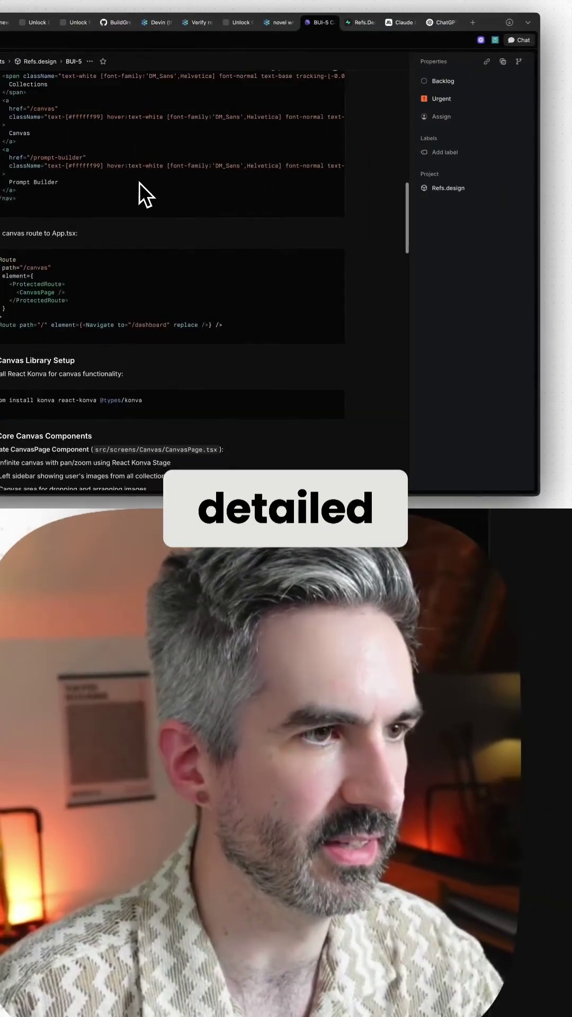
pyautogui.scroll(-5, 143, 194)
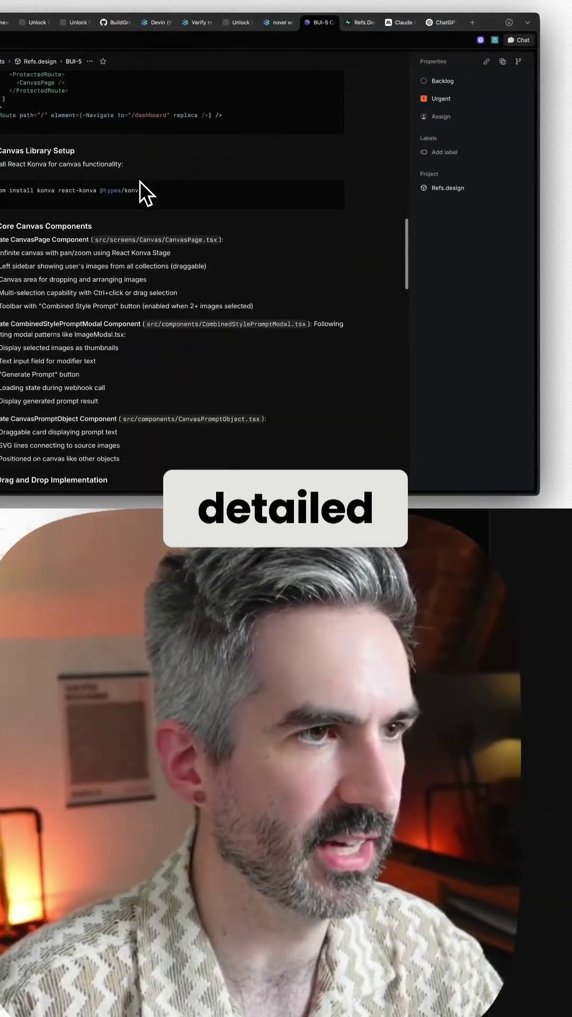
pyautogui.scroll(-3, 141, 194)
pyautogui.scroll(-4, 151, 231)
pyautogui.scroll(-3, 146, 188)
pyautogui.scroll(-5, 147, 176)
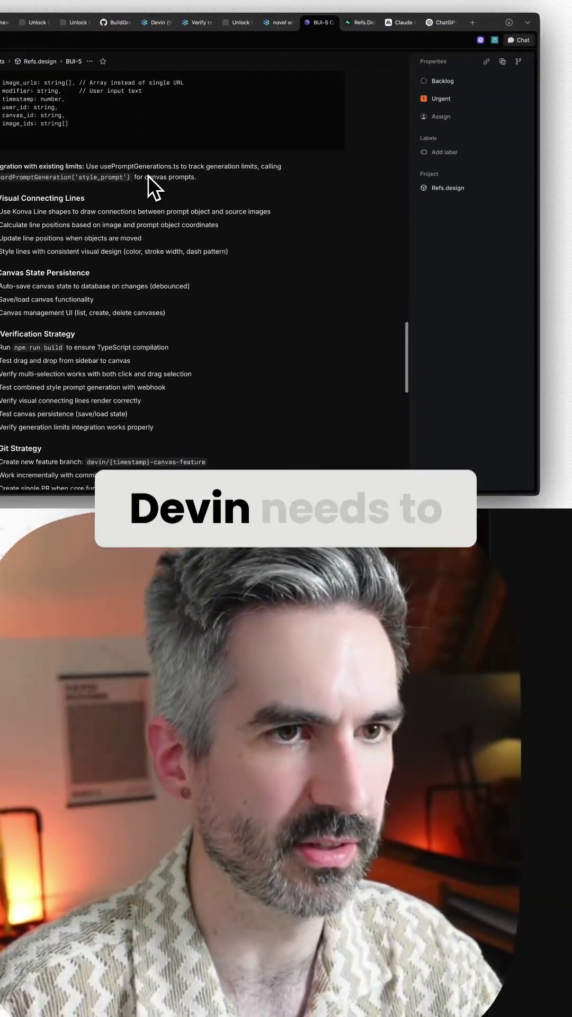
pyautogui.scroll(-3, 147, 176)
pyautogui.scroll(-3, 148, 176)
pyautogui.scroll(-5, 147, 176)
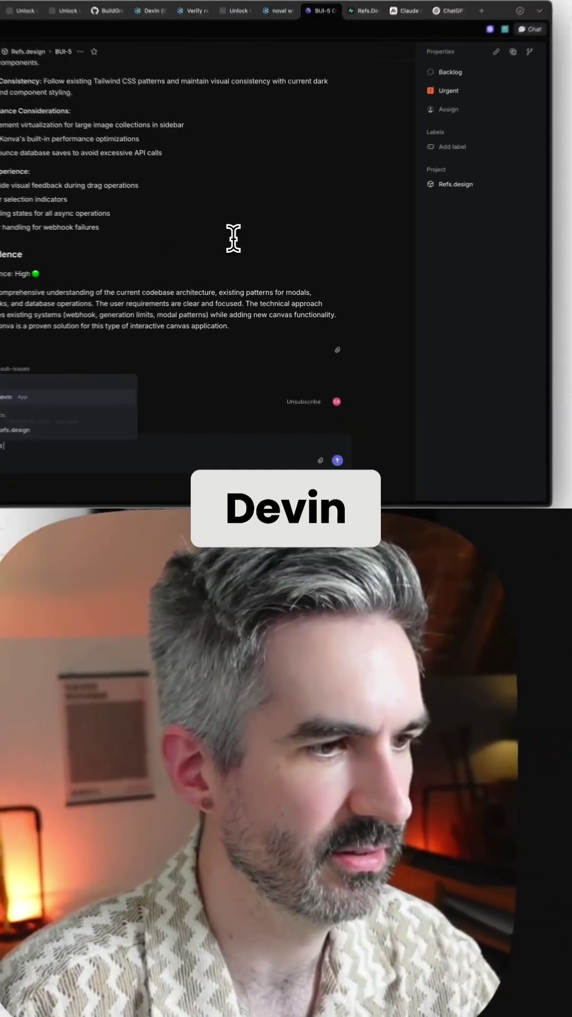
pyautogui.write('Can you start working')
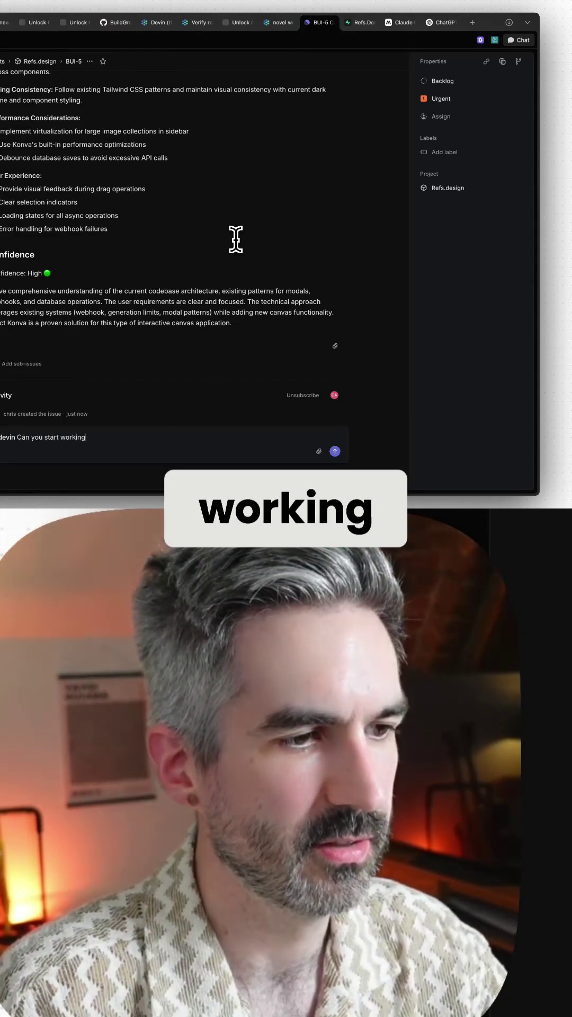
pyautogui.write('s please')
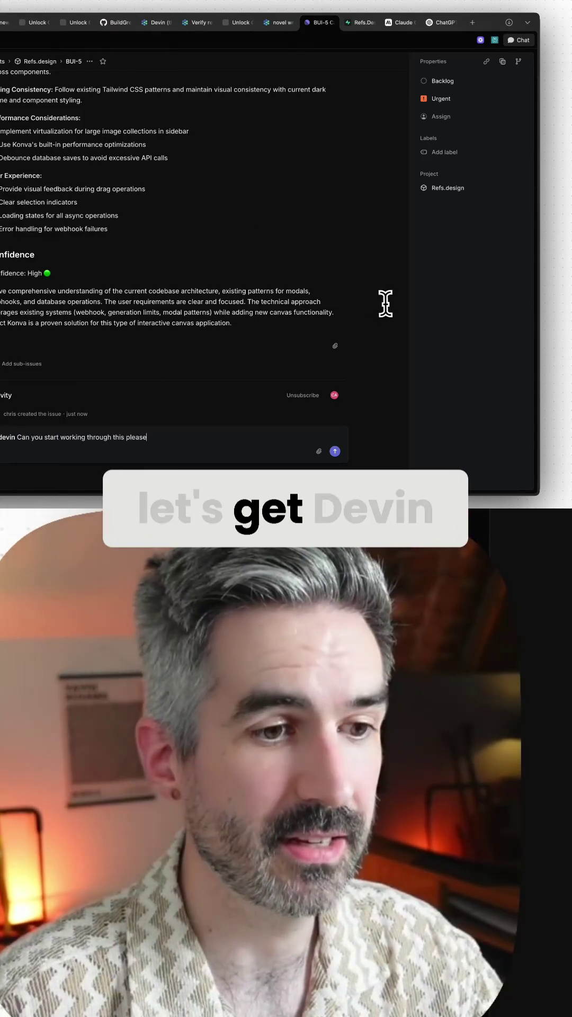